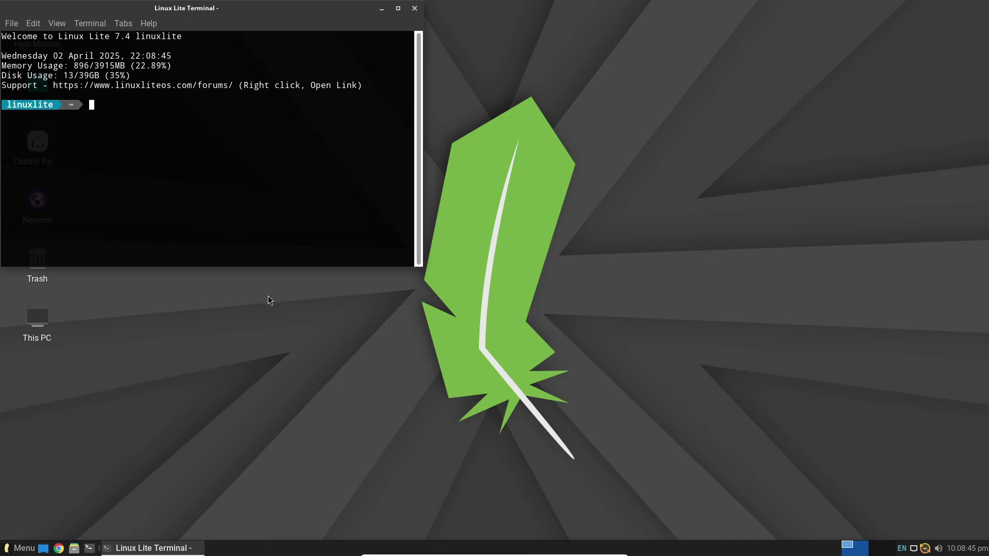
Run neofetch and enlarge the terminal to show the full Linux Lite 7.4 system summary.
{"action": "type", "text": "neofetch"}
{"action": "key", "text": "Return"}
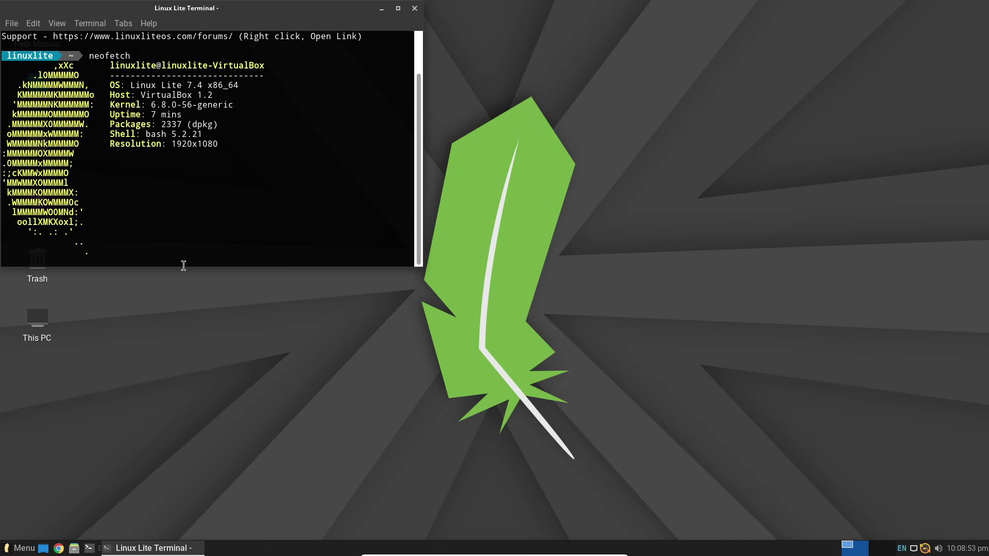
{"action": "left_click_drag", "start_coordinate": [176, 268], "coordinate": [180, 316]}
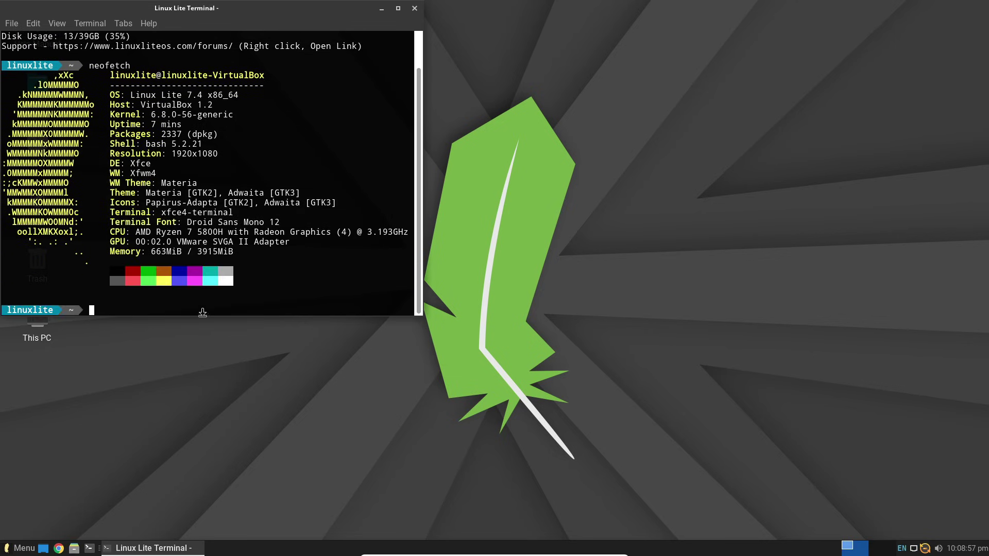
Highlight the OS, DE/WM, and Host/Kernel lines of the neofetch output in turn.
{"action": "left_click_drag", "start_coordinate": [260, 133], "coordinate": [108, 135]}
{"action": "left_click", "coordinate": [306, 207]}
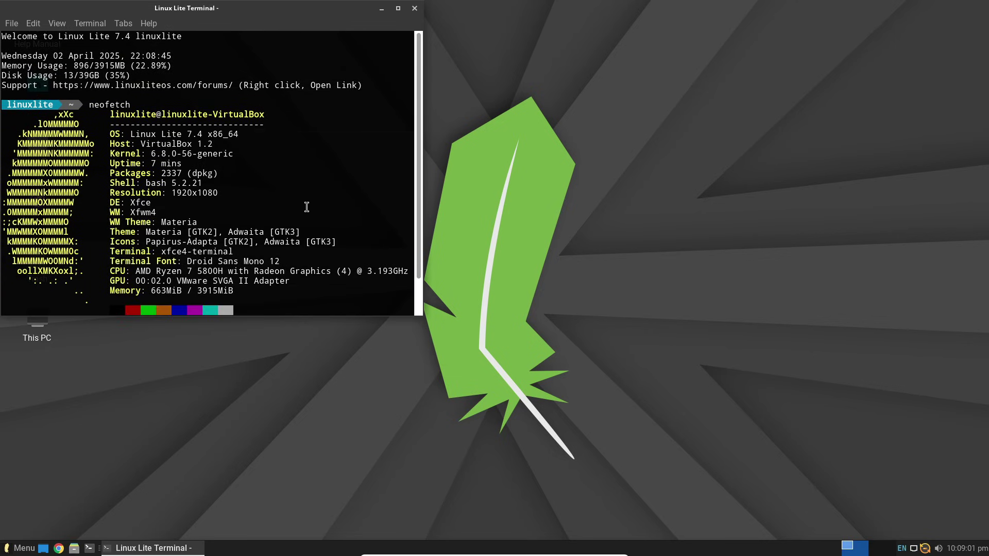
{"action": "left_click_drag", "start_coordinate": [267, 212], "coordinate": [272, 204]}
{"action": "left_click", "coordinate": [273, 211]}
{"action": "left_click_drag", "start_coordinate": [272, 152], "coordinate": [122, 142]}
{"action": "left_click", "coordinate": [328, 224]}
Browse the application launcher's My Computer and Accessories categories, then close it.
{"action": "left_click", "coordinate": [414, 8]}
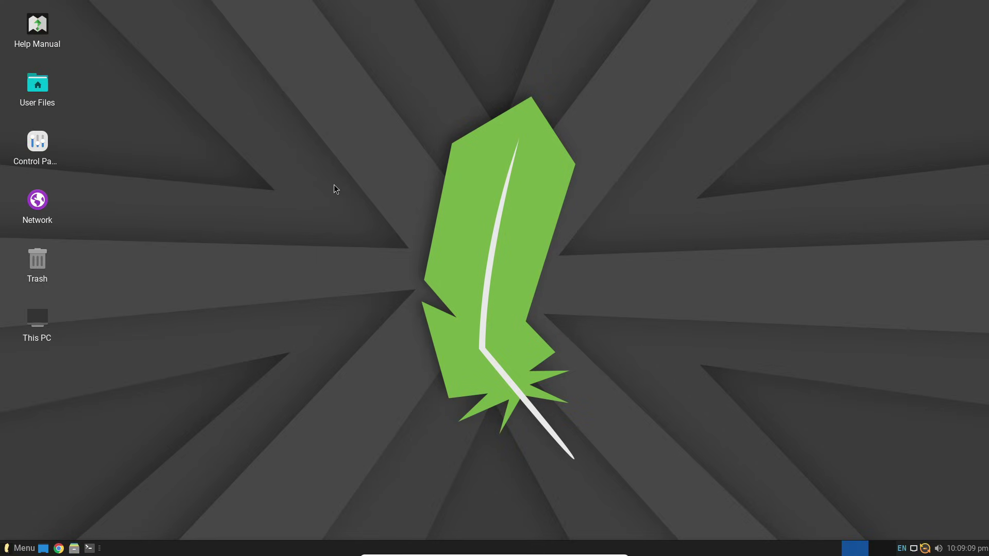
{"action": "left_click", "coordinate": [21, 548]}
{"action": "left_click", "coordinate": [62, 292]}
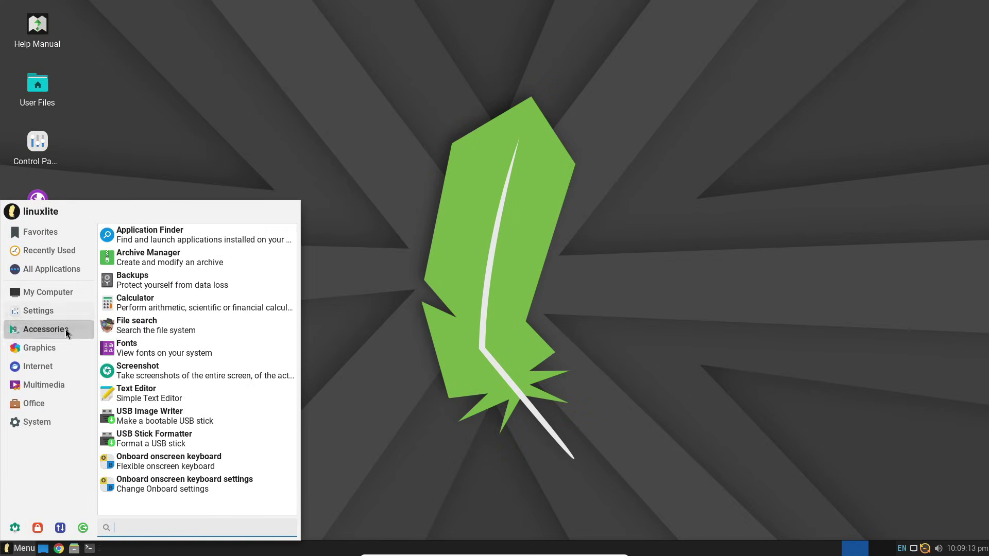
{"action": "mouse_move", "coordinate": [52, 406]}
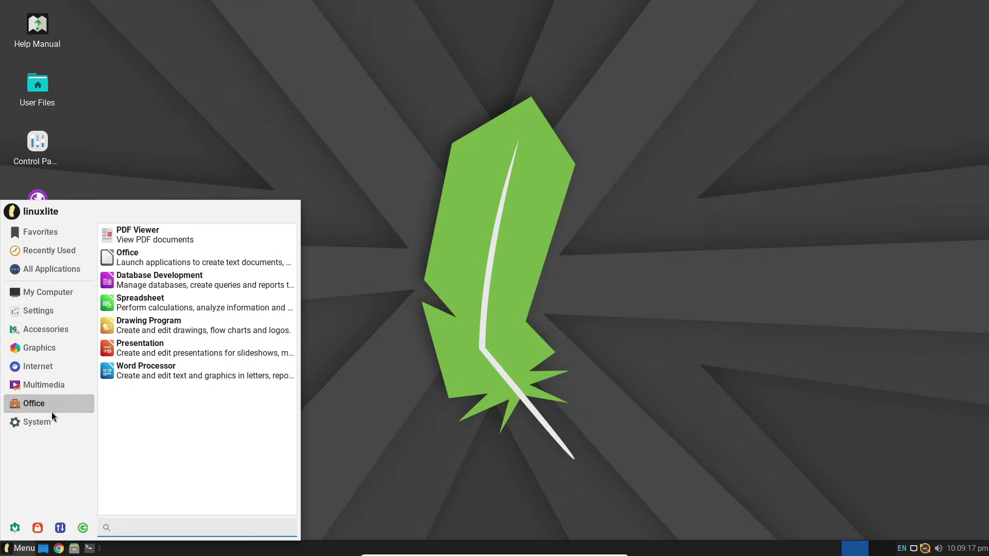
{"action": "left_click", "coordinate": [739, 453]}
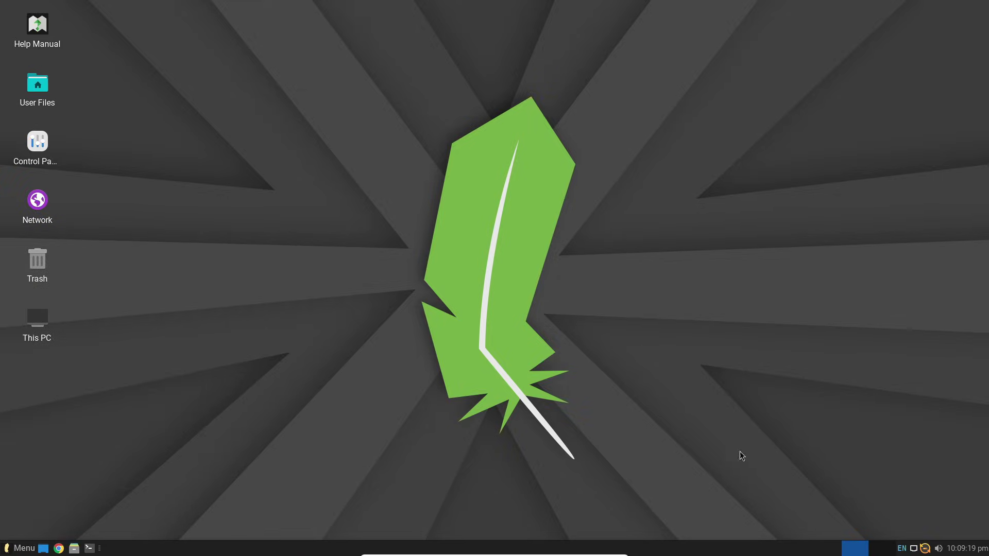
Check the network, updater, volume and April 2025 calendar popups in the system tray.
{"action": "left_click", "coordinate": [913, 549]}
{"action": "left_click", "coordinate": [925, 548]}
{"action": "left_click", "coordinate": [937, 548]}
{"action": "left_click", "coordinate": [966, 549]}
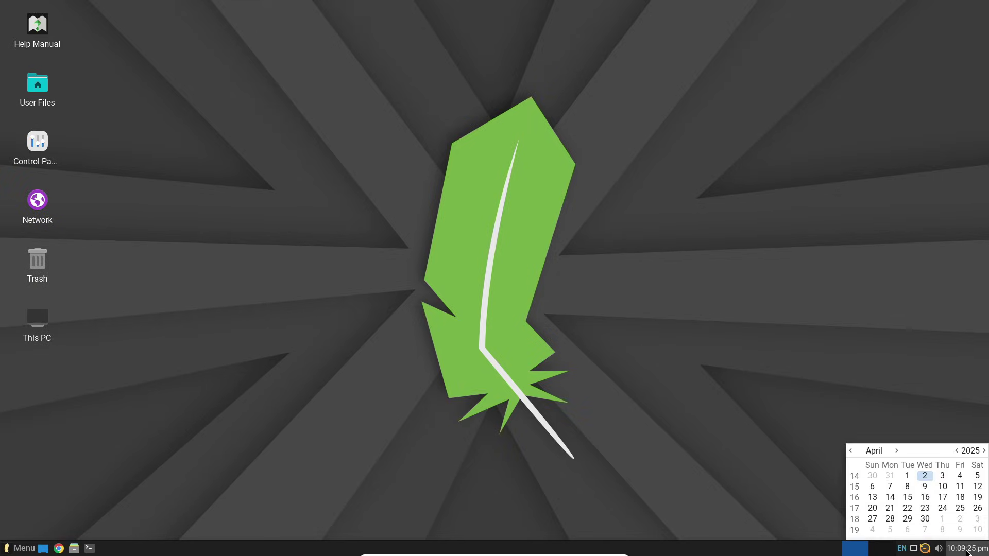
{"action": "left_click", "coordinate": [836, 526]}
Open the home folder in Thunar, view its About dialog, then close the file manager.
{"action": "mouse_move", "coordinate": [37, 318]}
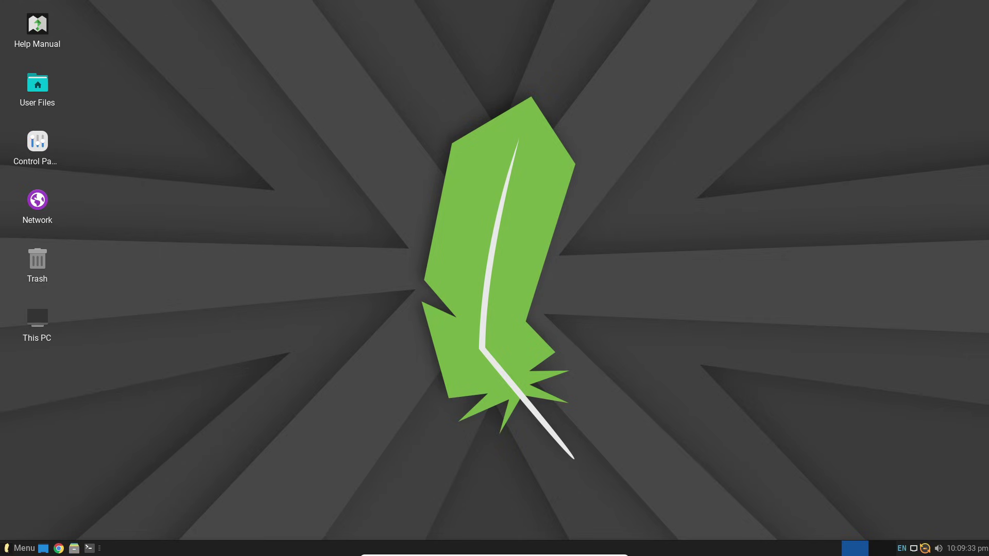
{"action": "double_click", "coordinate": [37, 85]}
{"action": "left_click", "coordinate": [150, 23]}
{"action": "left_click", "coordinate": [166, 54]}
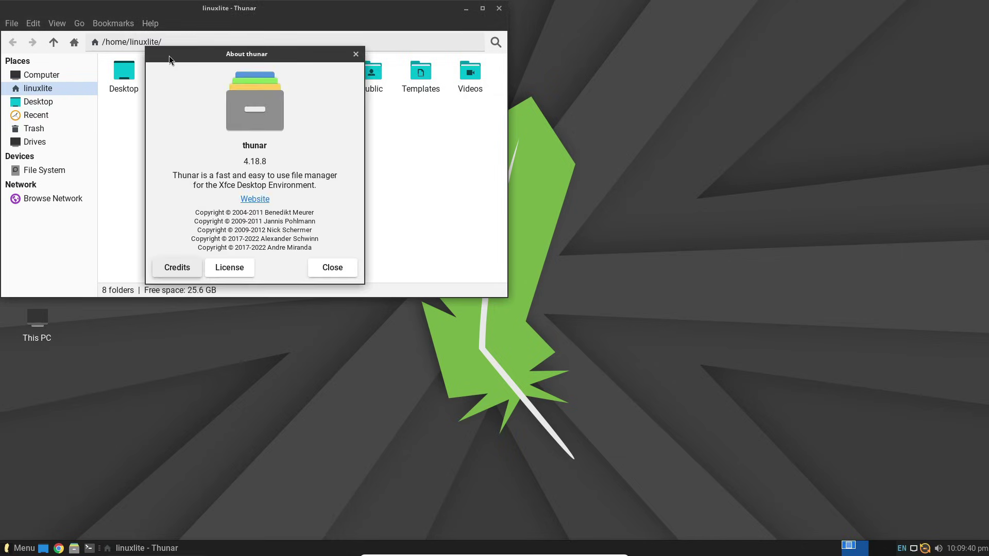
{"action": "left_click", "coordinate": [332, 268]}
{"action": "left_click", "coordinate": [498, 8]}
Launch Google Chrome and show its About page, version 134.0.6998.165.
{"action": "left_click", "coordinate": [61, 548]}
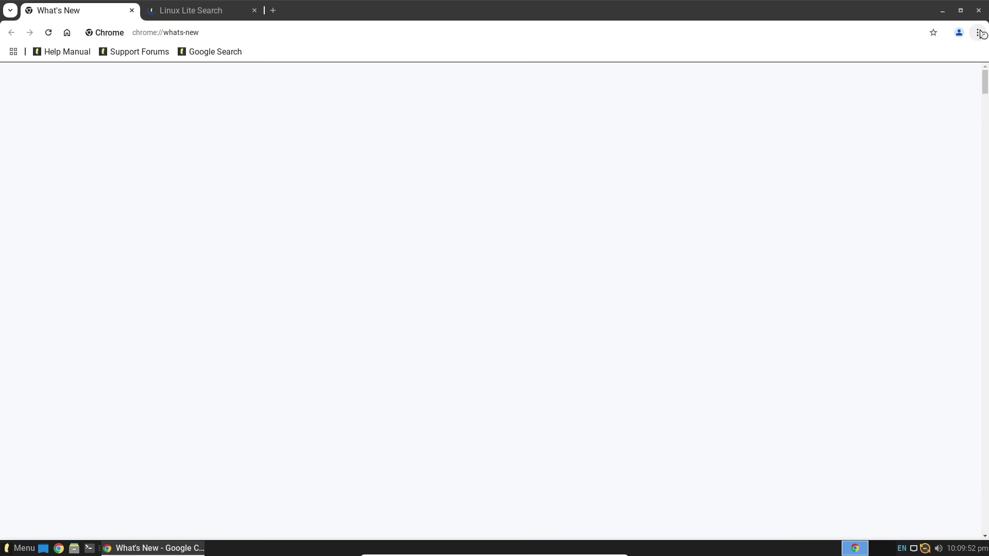
{"action": "left_click", "coordinate": [982, 33]}
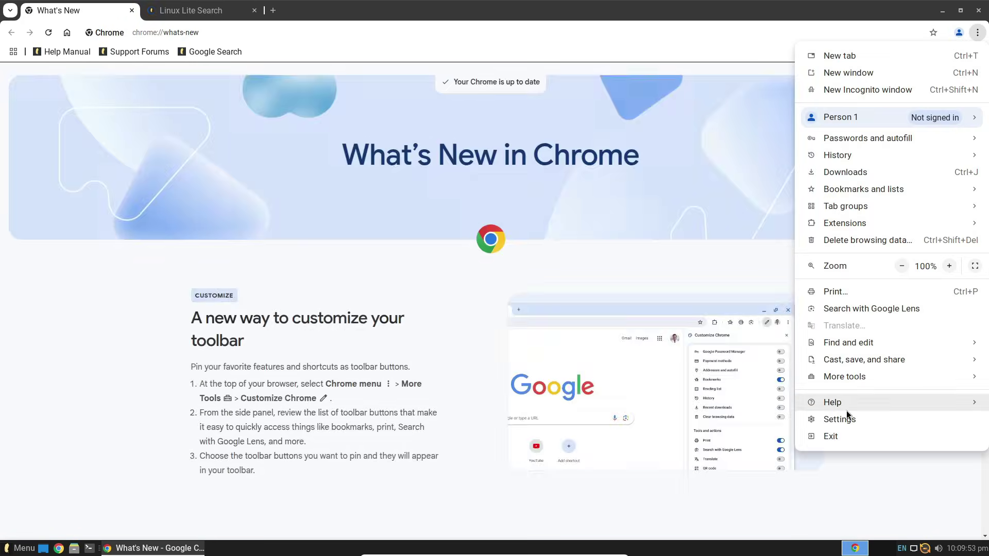
{"action": "mouse_move", "coordinate": [846, 407]}
{"action": "left_click", "coordinate": [743, 404]}
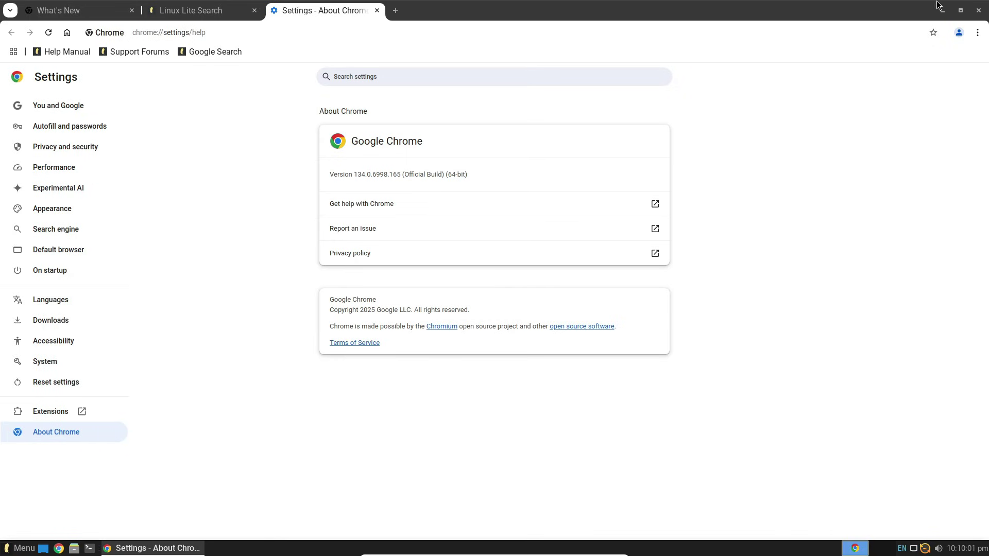
Close Chrome and launch the Image Editor from the launcher's Graphics category.
{"action": "left_click", "coordinate": [979, 10]}
{"action": "left_click", "coordinate": [21, 548]}
{"action": "left_click", "coordinate": [56, 311]}
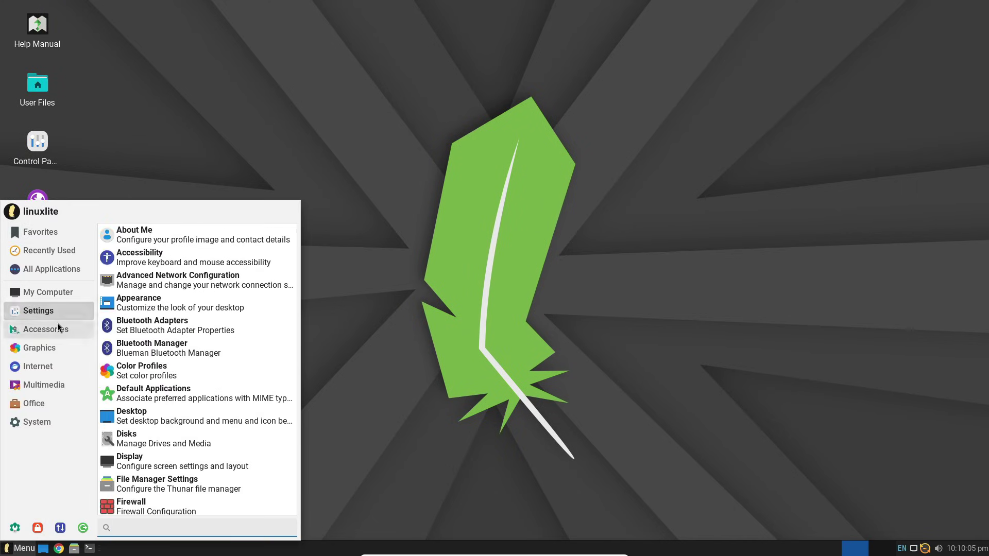
{"action": "left_click", "coordinate": [58, 323]}
{"action": "left_click", "coordinate": [58, 348]}
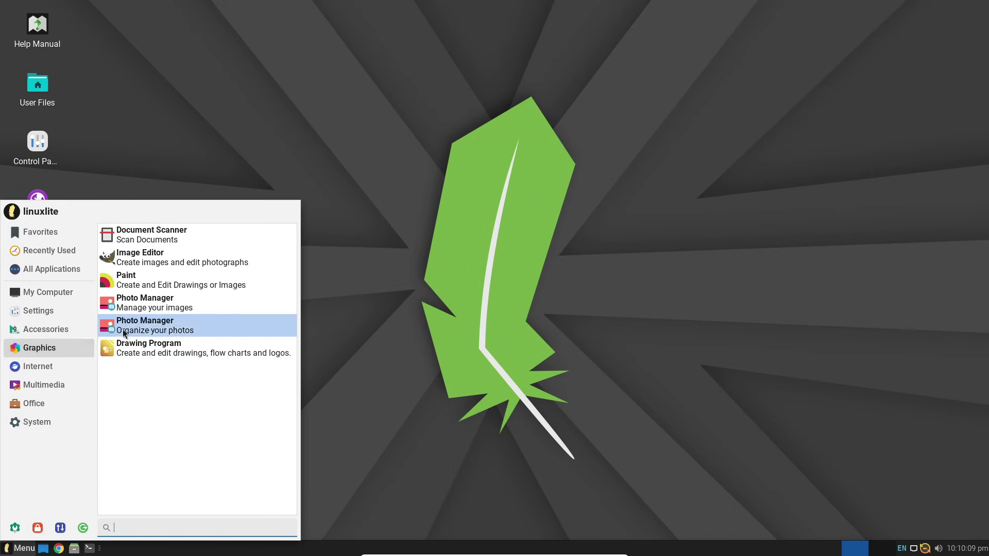
{"action": "left_click", "coordinate": [156, 259]}
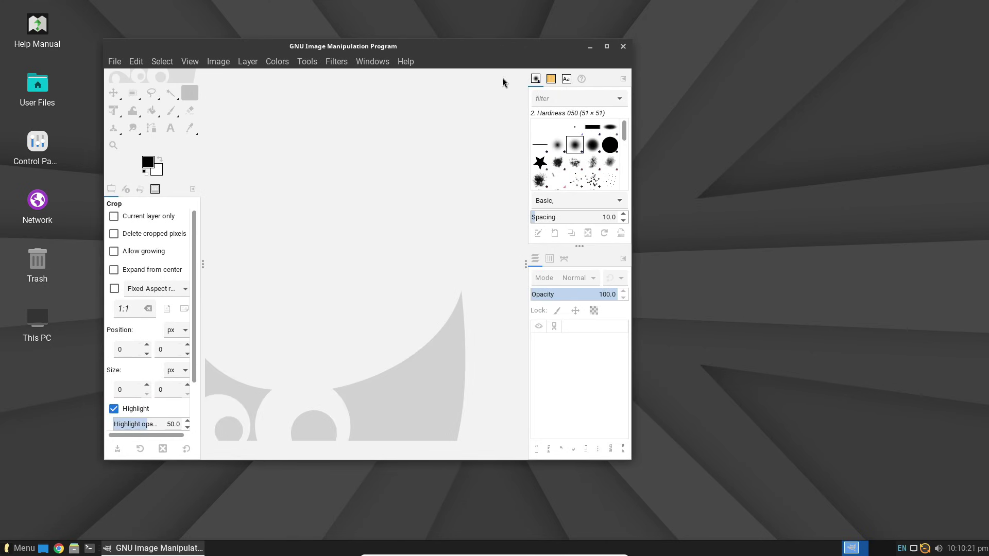
View GIMP's About dialog showing version 2.10.36, then dismiss it.
{"action": "left_click", "coordinate": [405, 62]}
{"action": "left_click", "coordinate": [445, 124]}
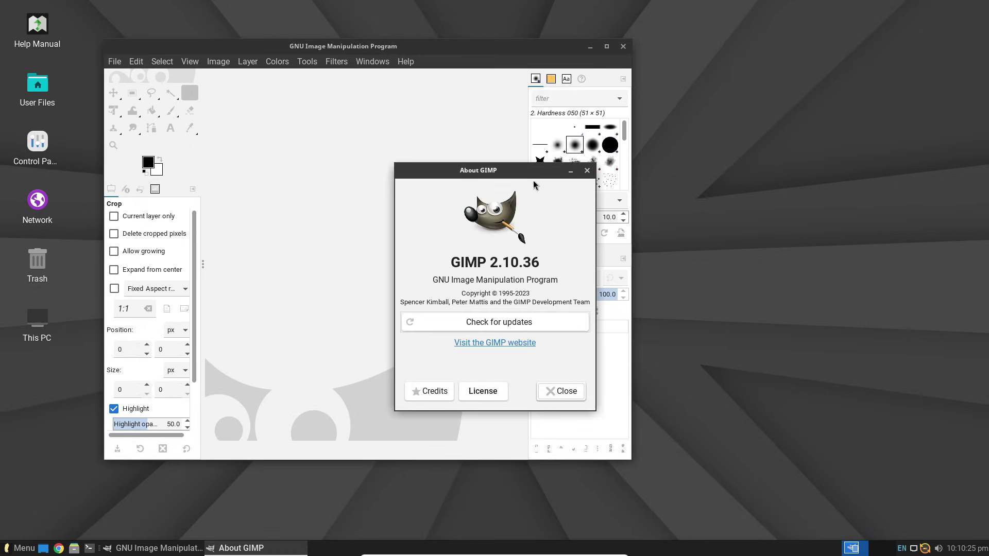
{"action": "left_click", "coordinate": [587, 170]}
{"action": "left_click", "coordinate": [623, 47]}
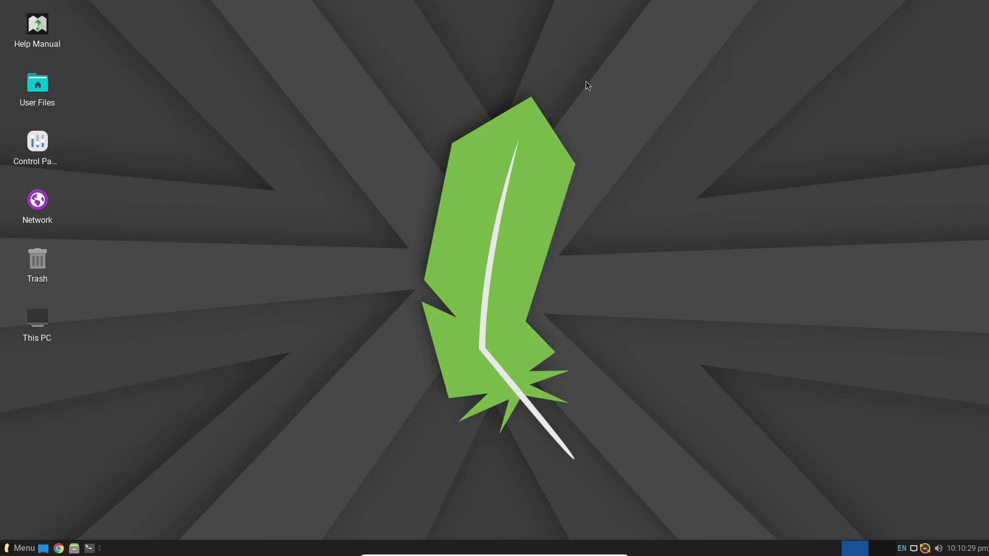
{"action": "left_click", "coordinate": [20, 548]}
{"action": "left_click", "coordinate": [157, 260]}
{"action": "left_click", "coordinate": [606, 379]}
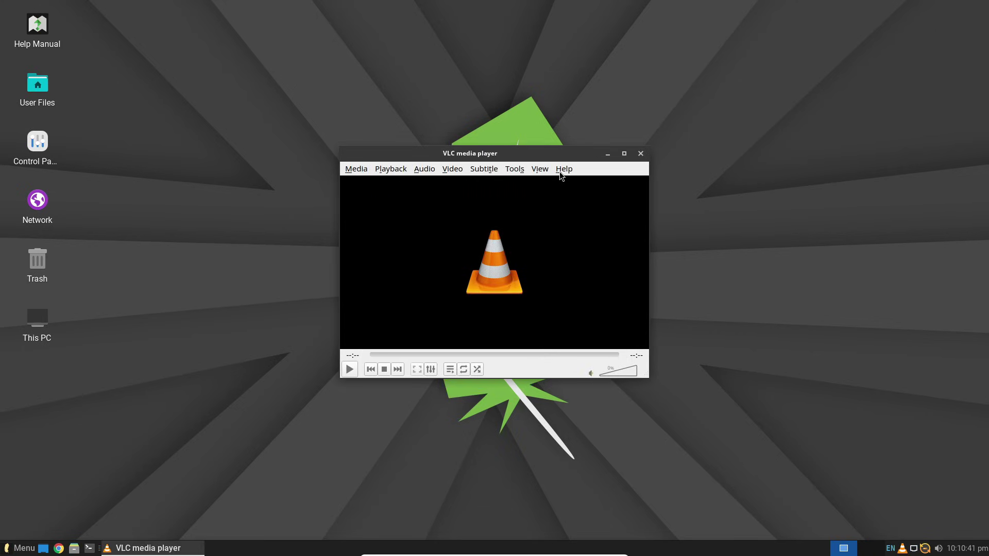
{"action": "left_click", "coordinate": [559, 170]}
{"action": "left_click", "coordinate": [570, 202]}
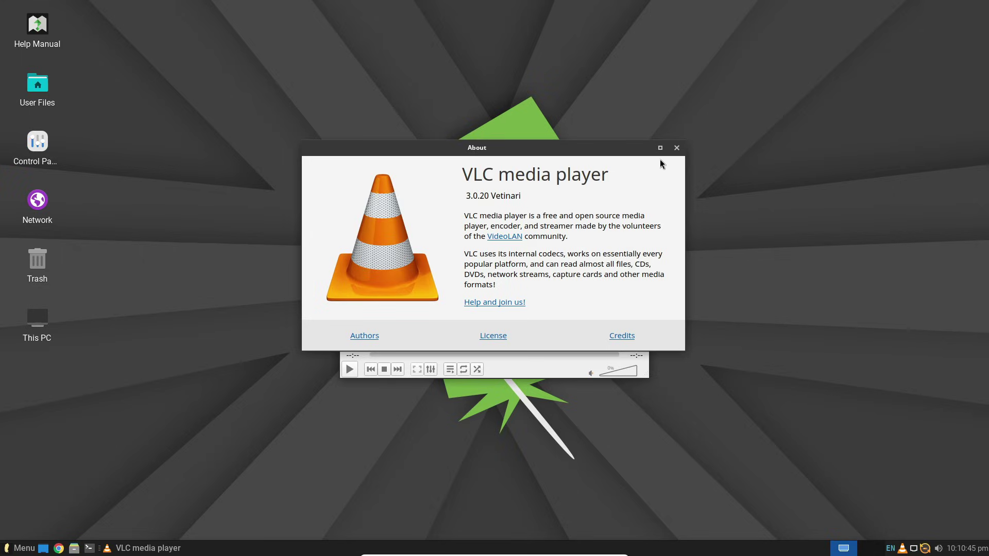
{"action": "left_click", "coordinate": [677, 148]}
{"action": "left_click", "coordinate": [638, 157]}
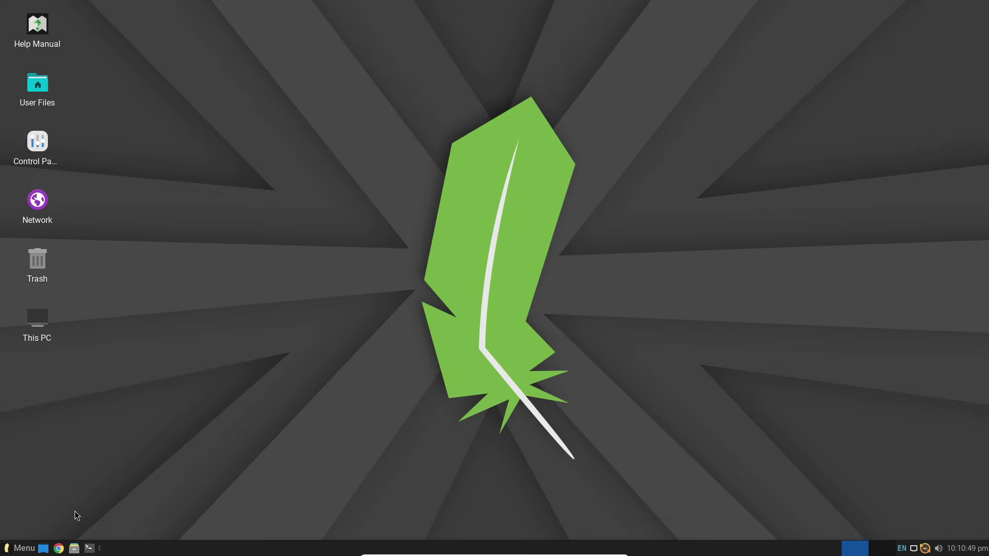
{"action": "left_click", "coordinate": [29, 545]}
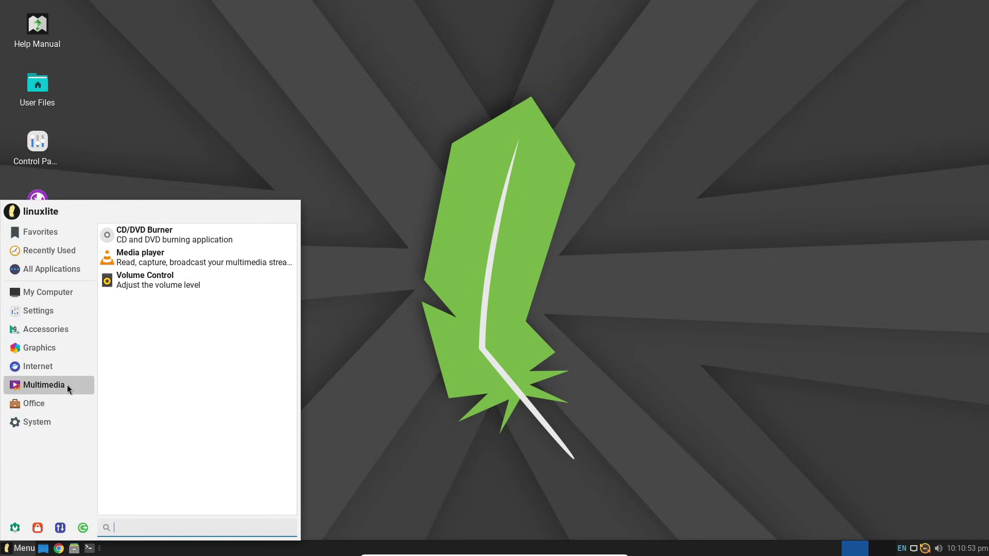
{"action": "mouse_move", "coordinate": [63, 409]}
{"action": "left_click", "coordinate": [178, 259]}
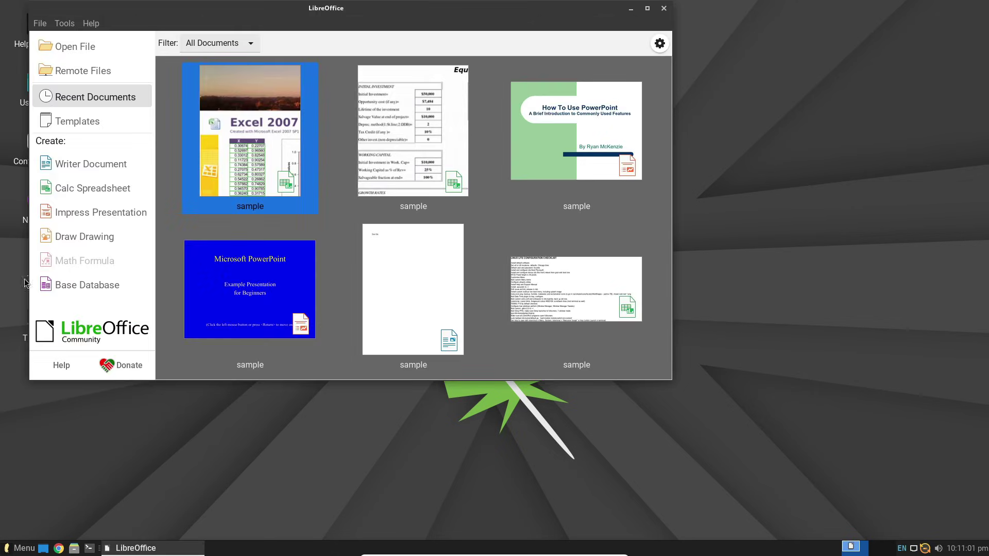
{"action": "left_click", "coordinate": [90, 24]}
{"action": "left_click", "coordinate": [147, 206]}
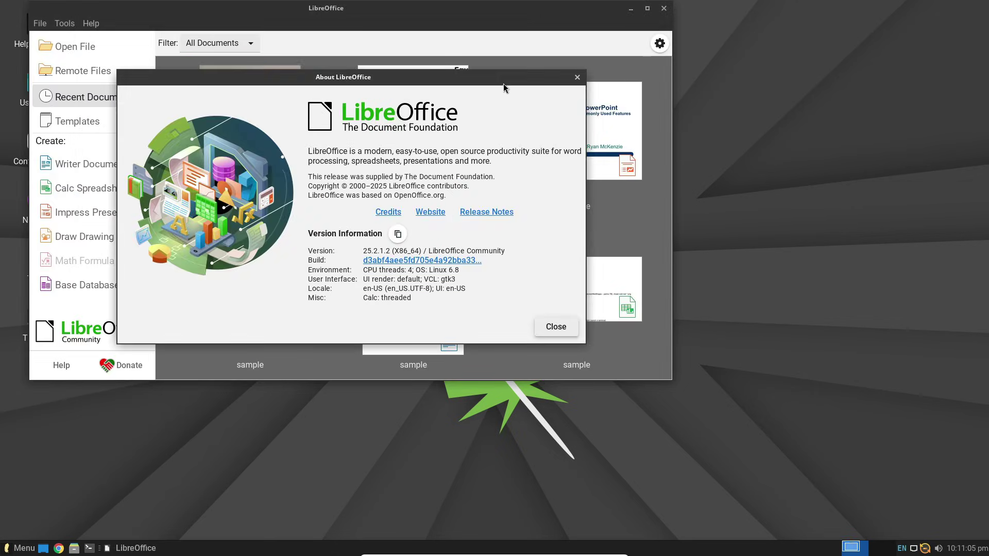
{"action": "left_click", "coordinate": [575, 74]}
{"action": "left_click", "coordinate": [664, 7]}
Launch the Thunderbird mail client from the application launcher.
{"action": "left_click", "coordinate": [19, 547]}
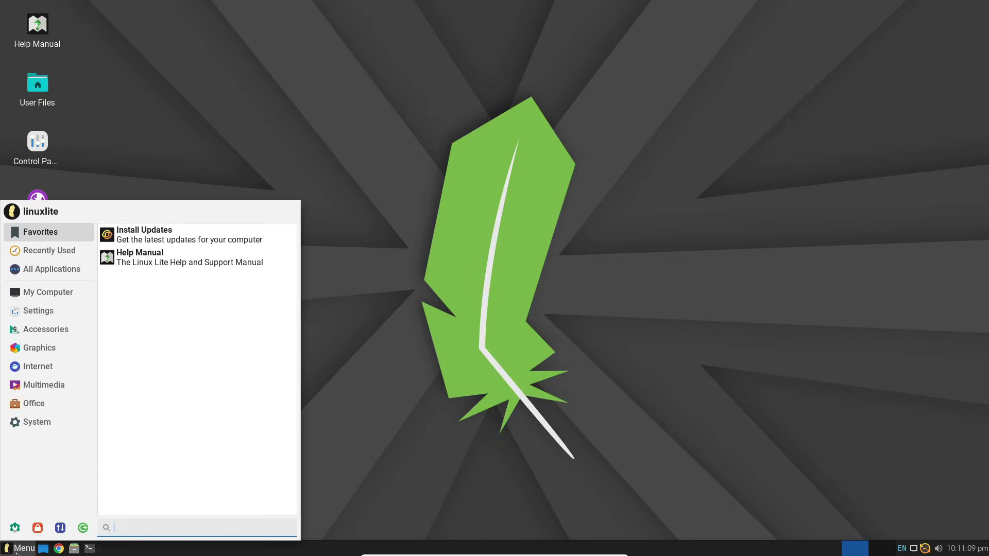
{"action": "mouse_move", "coordinate": [52, 332]}
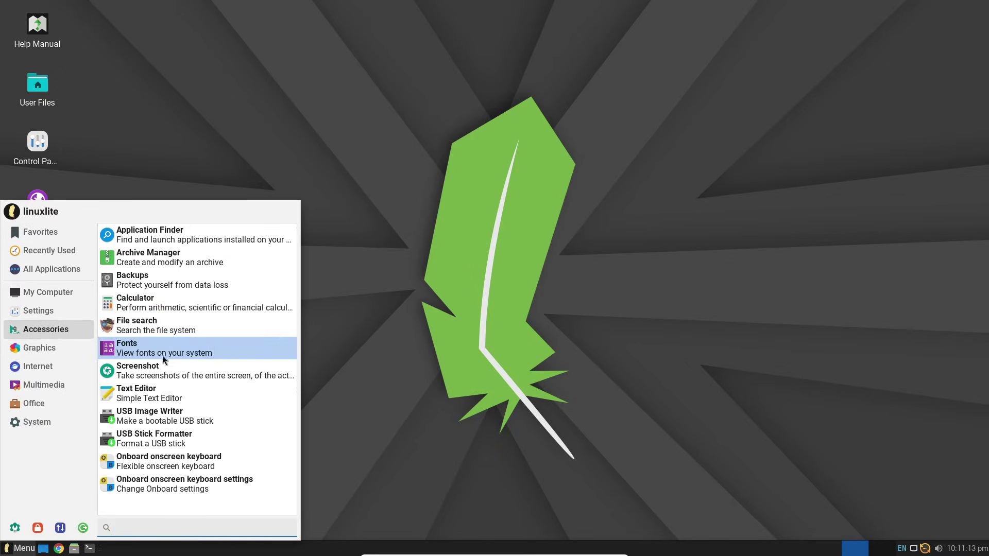
{"action": "mouse_move", "coordinate": [74, 355]}
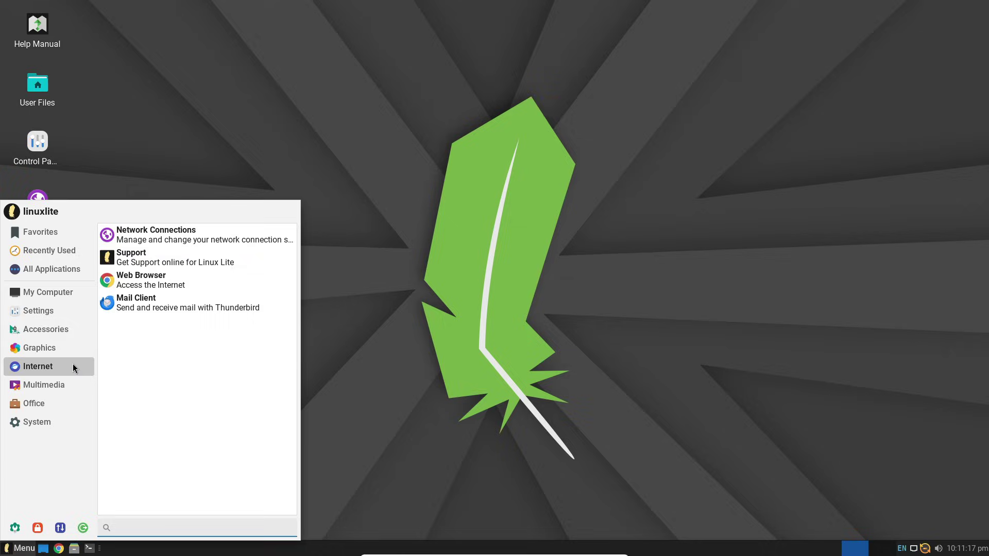
{"action": "left_click", "coordinate": [170, 308]}
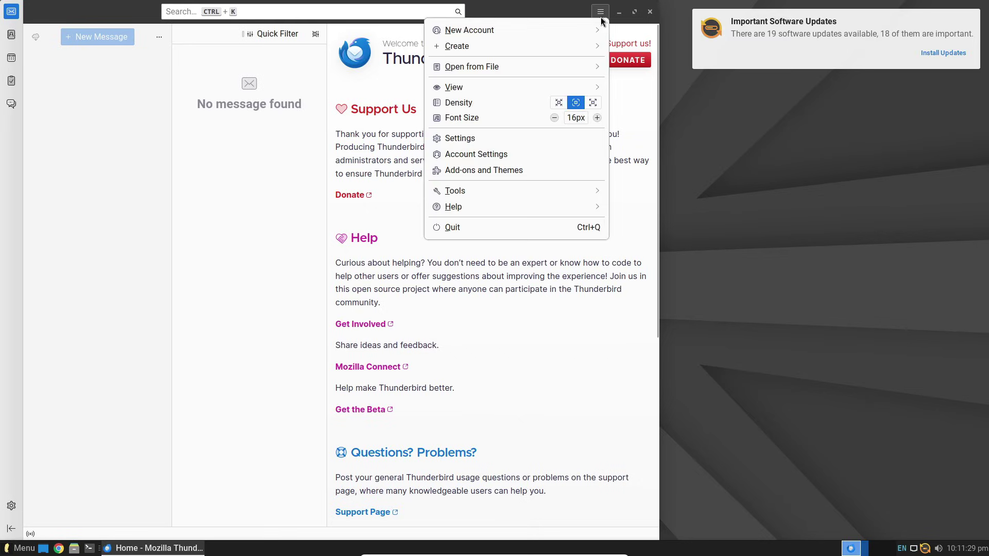
View the About Thunderbird window, close it, and quit Thunderbird with Ctrl+Q.
{"action": "left_click", "coordinate": [540, 206]}
{"action": "left_click", "coordinate": [529, 177]}
{"action": "left_click", "coordinate": [466, 167]}
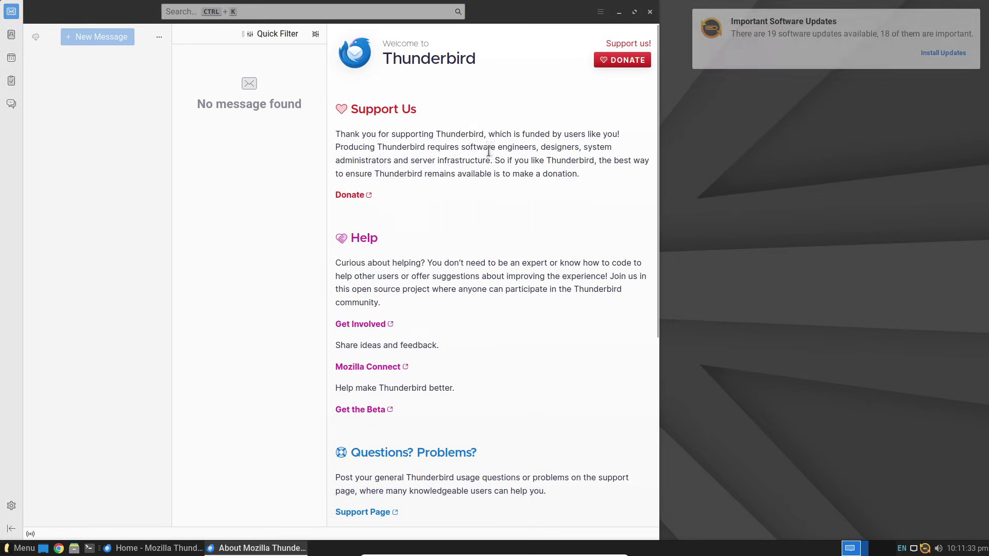
{"action": "key", "text": "ctrl+q"}
Open the Control Panel, try Lite Info, dismiss the virtual-machine notice, and close Settings.
{"action": "double_click", "coordinate": [57, 142]}
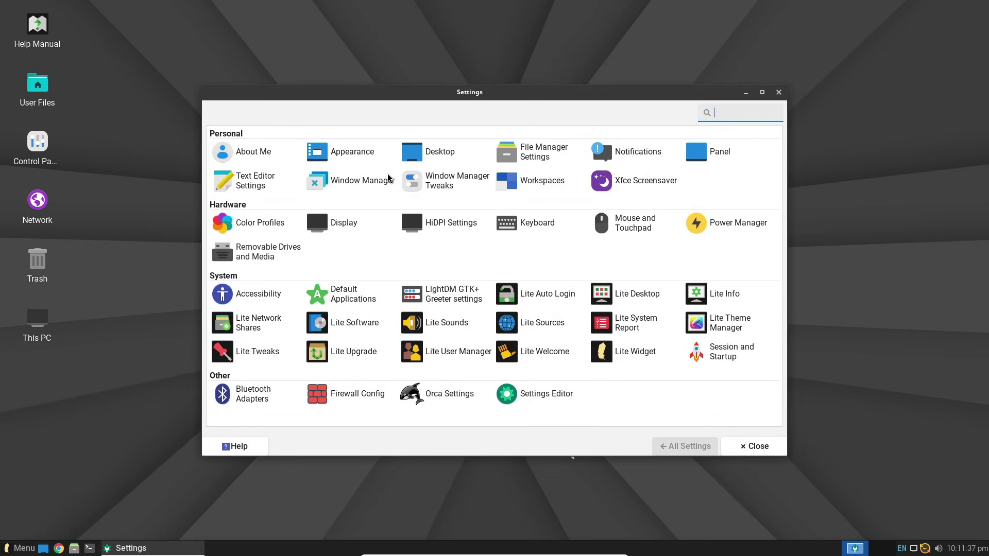
{"action": "left_click", "coordinate": [721, 294]}
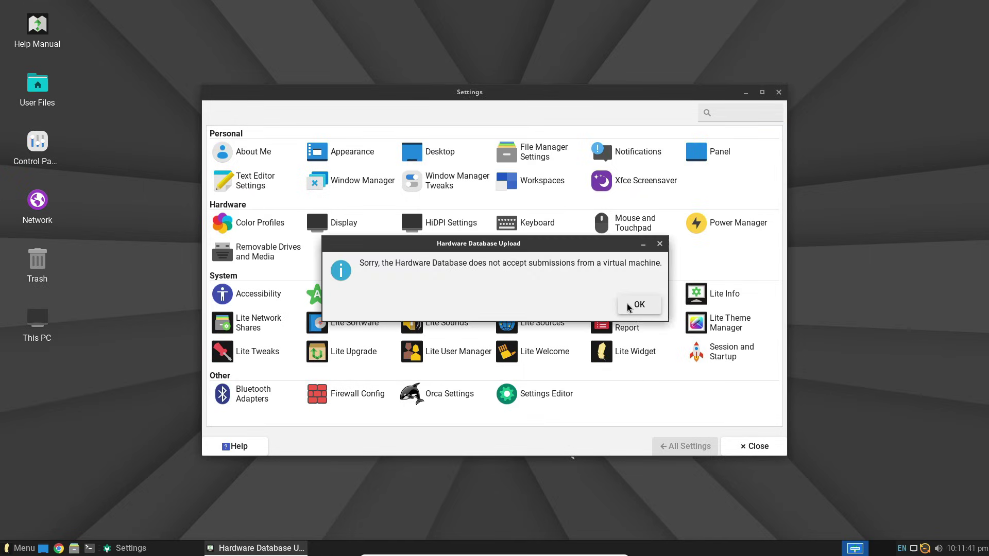
{"action": "left_click", "coordinate": [628, 308]}
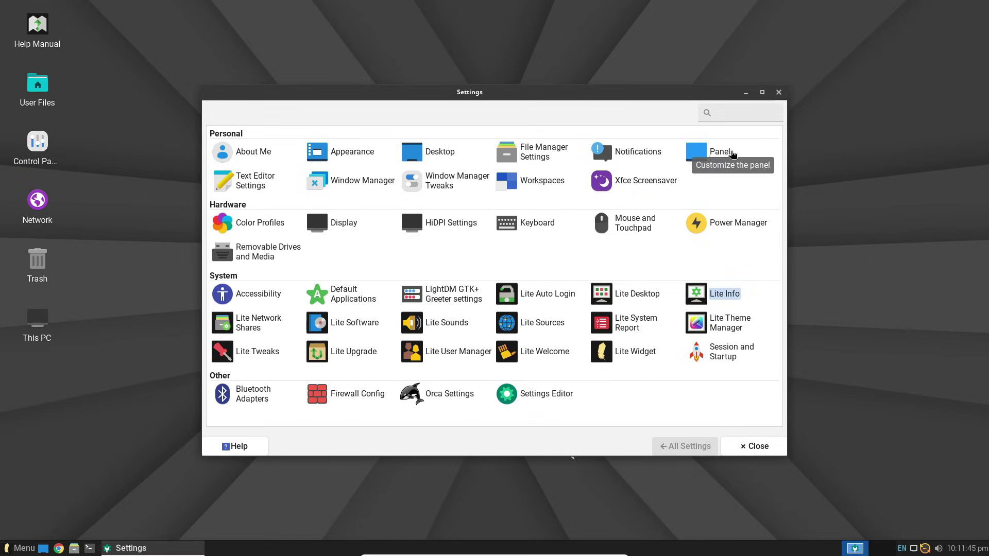
{"action": "left_click", "coordinate": [779, 92]}
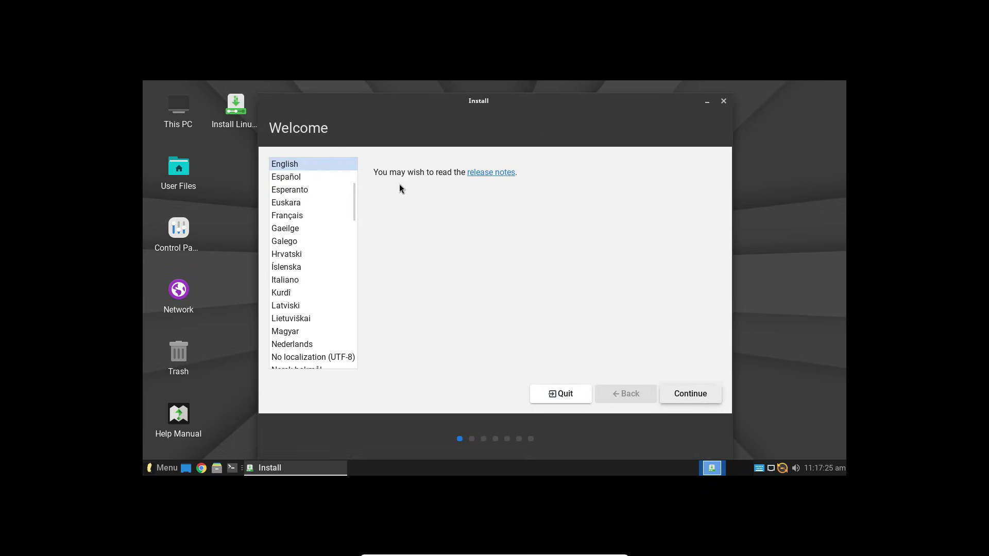
Advance through language, keyboard and updates, erase the disk, confirm partition changes and accept the location.
{"action": "left_click", "coordinate": [695, 395]}
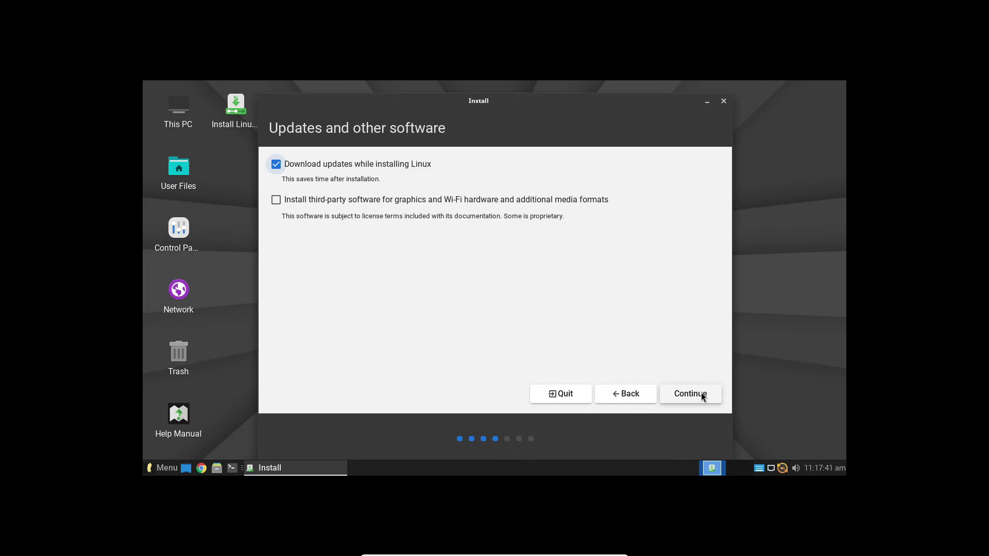
{"action": "left_click", "coordinate": [701, 395]}
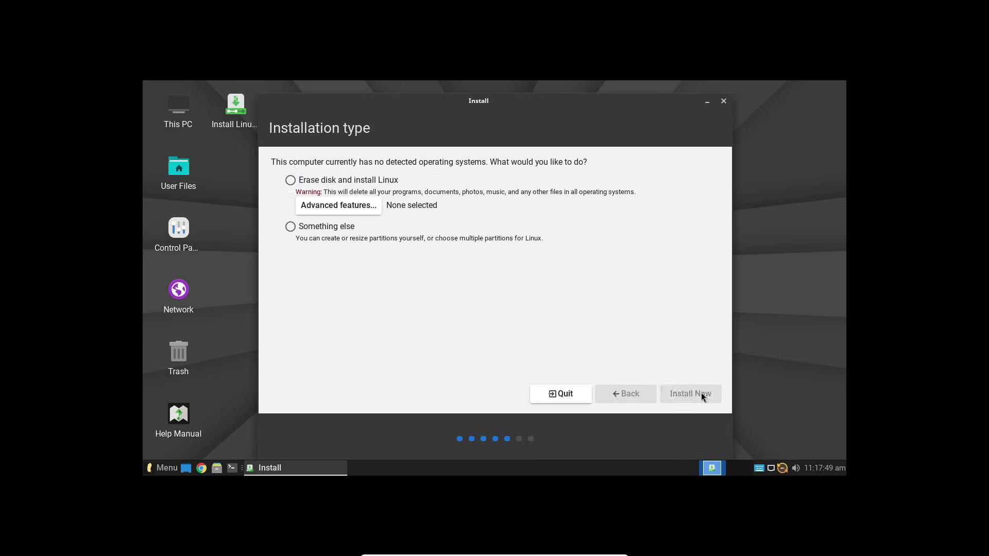
{"action": "left_click", "coordinate": [701, 394]}
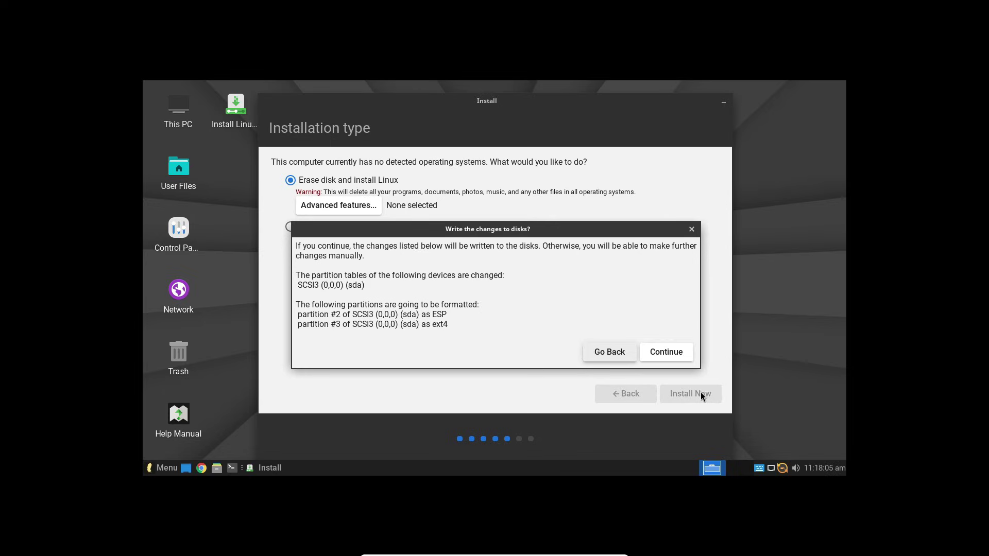
{"action": "left_click", "coordinate": [664, 353]}
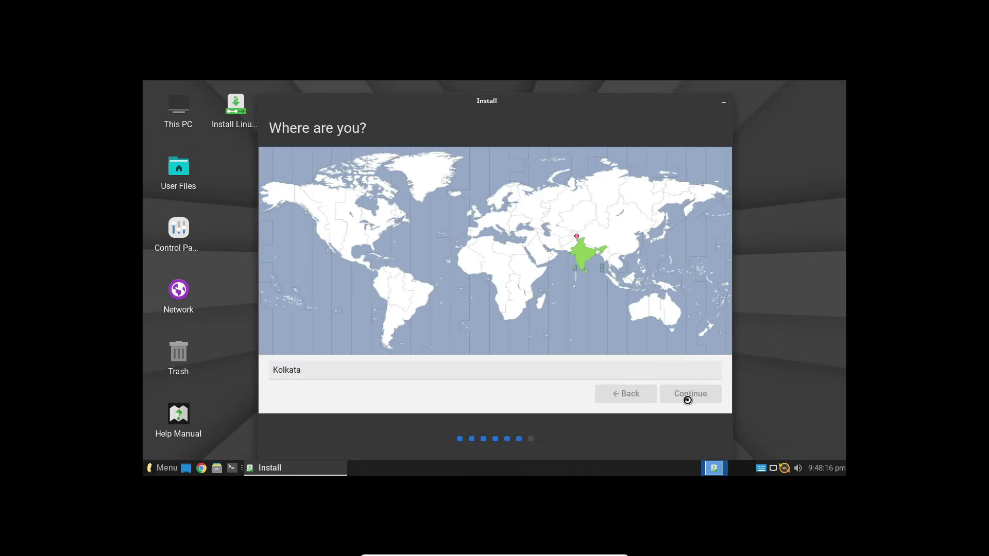
{"action": "left_click", "coordinate": [687, 399]}
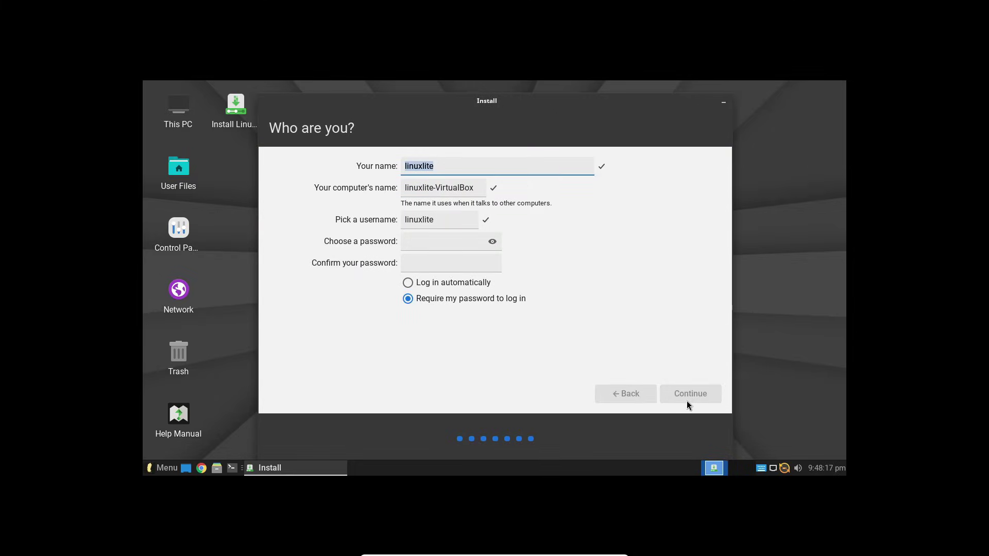
Enter the account password and its confirmation, then continue the installation.
{"action": "left_click", "coordinate": [446, 245]}
{"action": "type", "text": "l"}
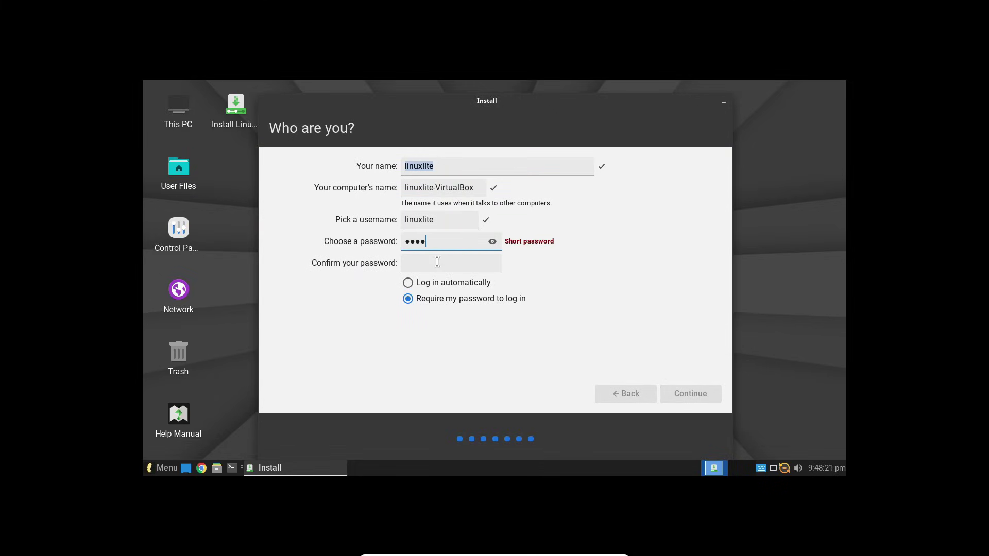
{"action": "left_click", "coordinate": [431, 267]}
{"action": "type", "text": "1234"}
{"action": "left_click", "coordinate": [692, 393]}
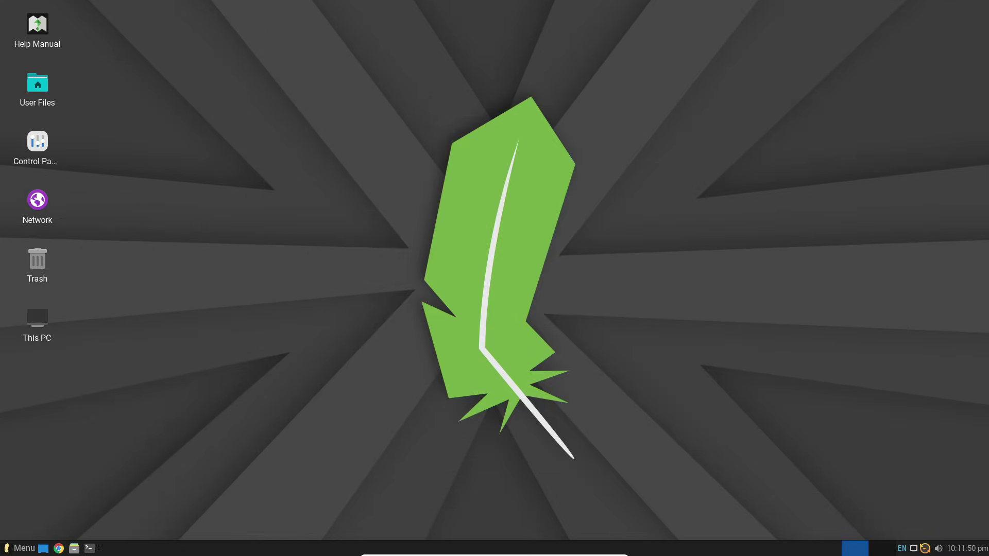
Launch Chrome, search 'linux lite', and open the official Linux Lite download page.
{"action": "left_click", "coordinate": [21, 548]}
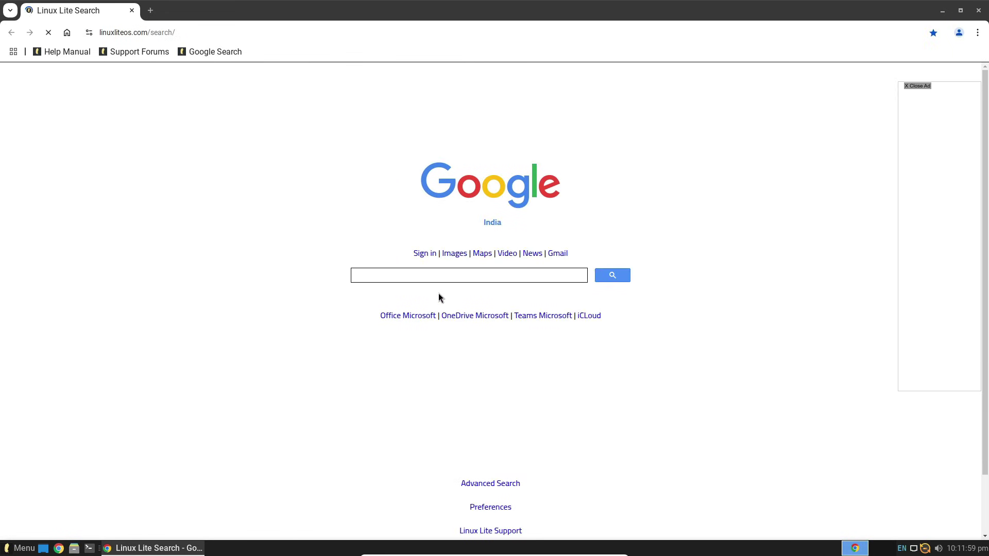
{"action": "left_click", "coordinate": [390, 276]}
{"action": "left_click", "coordinate": [219, 32]}
{"action": "type", "text": "linu"}
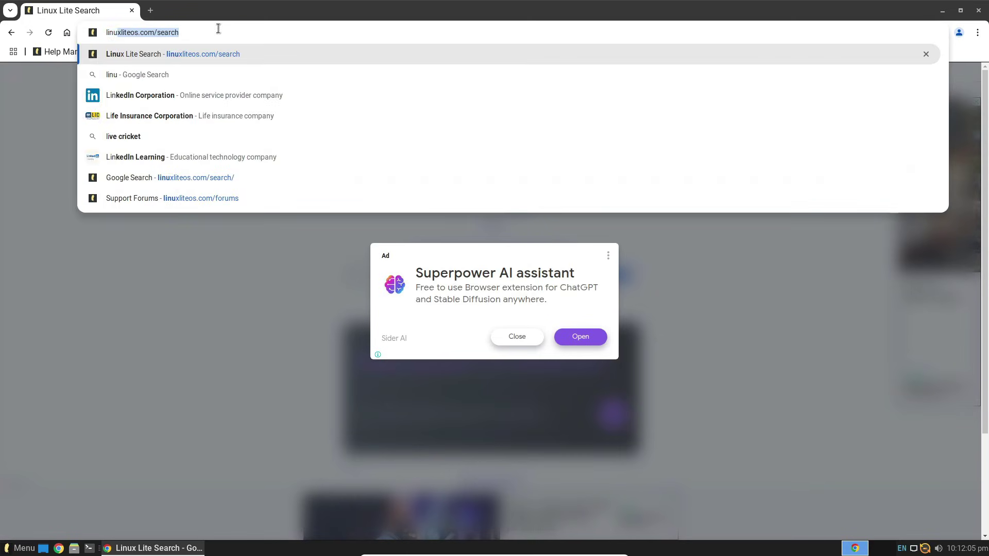
{"action": "type", "text": "x lite"}
{"action": "key", "text": "Return"}
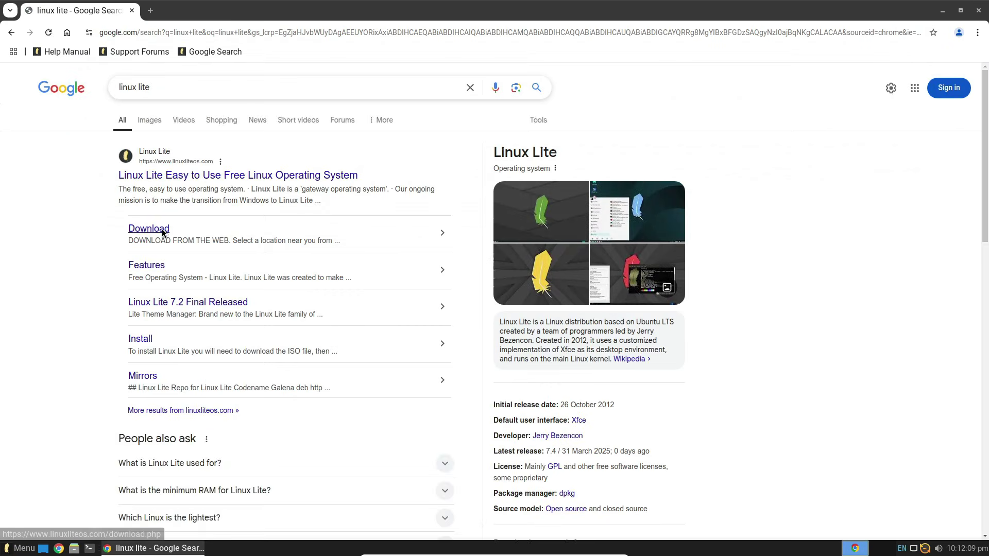
{"action": "left_click", "coordinate": [162, 228]}
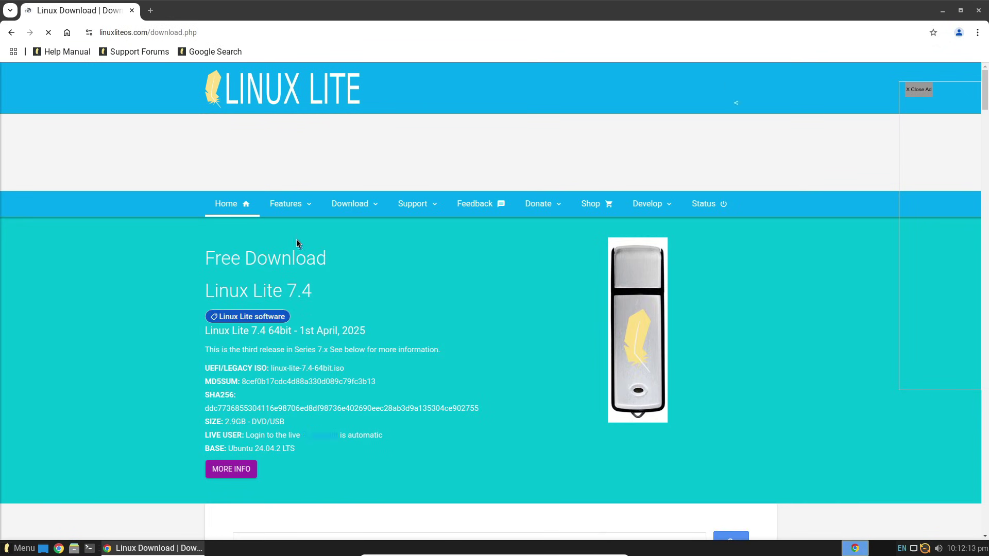
Scroll up and down through the Linux Lite 7.4 download page.
{"action": "scroll", "coordinate": [303, 247], "scroll_direction": "down", "scroll_amount": 2}
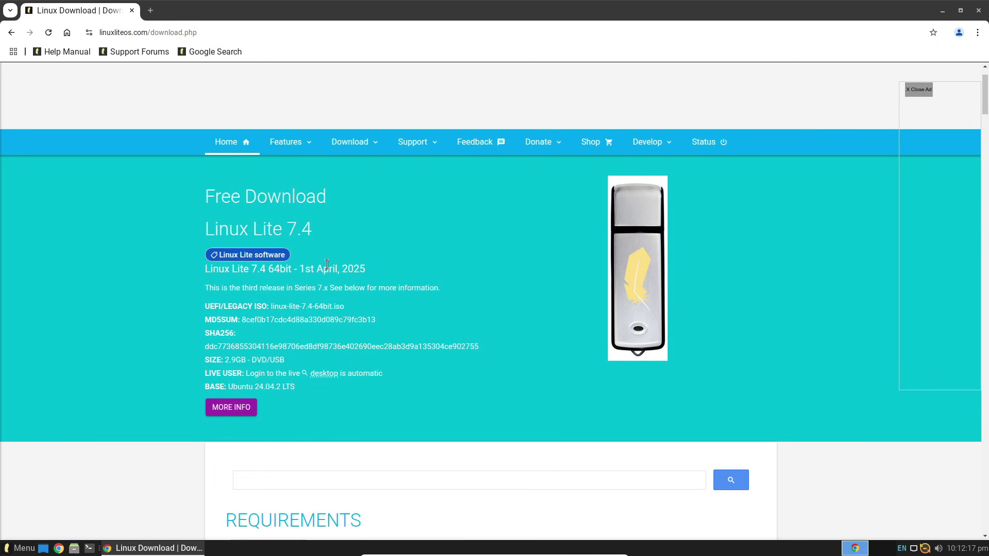
{"action": "scroll", "coordinate": [327, 264], "scroll_direction": "down", "scroll_amount": 15}
{"action": "scroll", "coordinate": [331, 264], "scroll_direction": "up", "scroll_amount": 10}
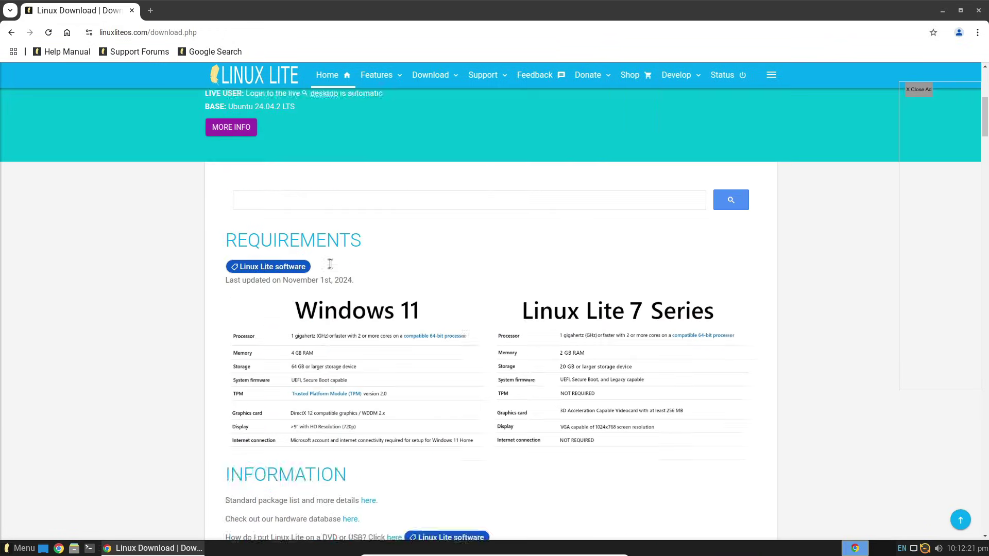
{"action": "scroll", "coordinate": [330, 264], "scroll_direction": "up", "scroll_amount": 2}
{"action": "scroll", "coordinate": [332, 264], "scroll_direction": "down", "scroll_amount": 14}
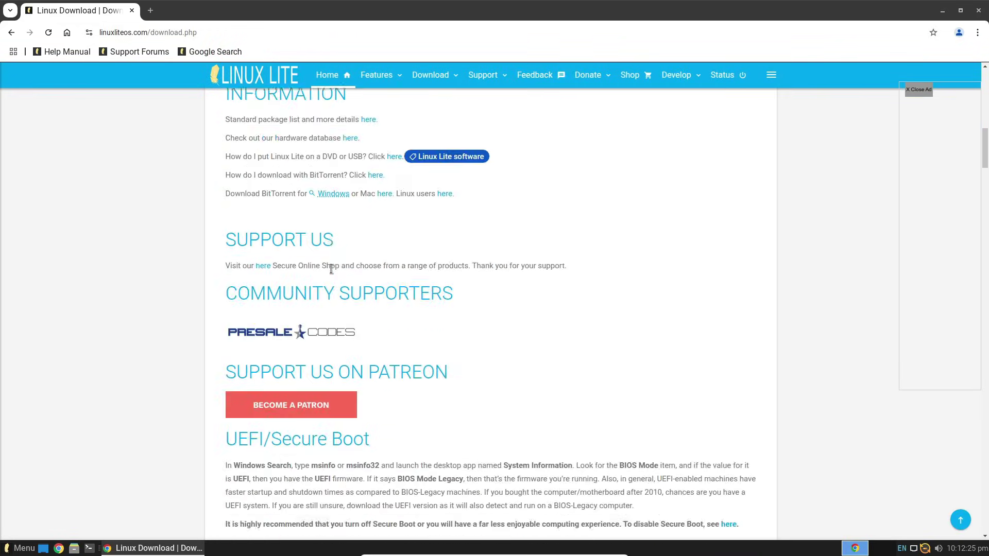
{"action": "scroll", "coordinate": [331, 269], "scroll_direction": "up", "scroll_amount": 15}
Close Chrome and launch the system monitor from the application menu.
{"action": "left_click", "coordinate": [978, 10]}
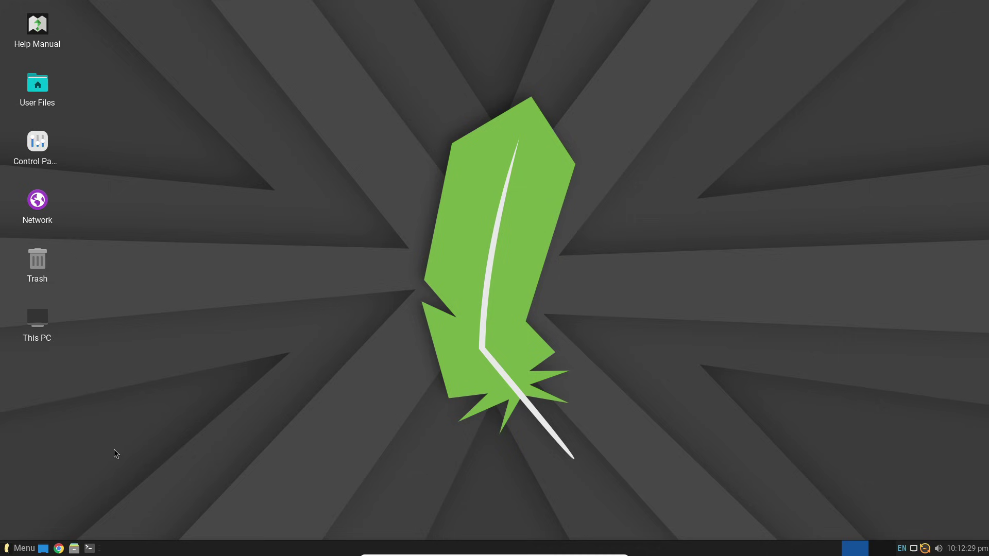
{"action": "left_click", "coordinate": [23, 548]}
{"action": "mouse_move", "coordinate": [57, 409]}
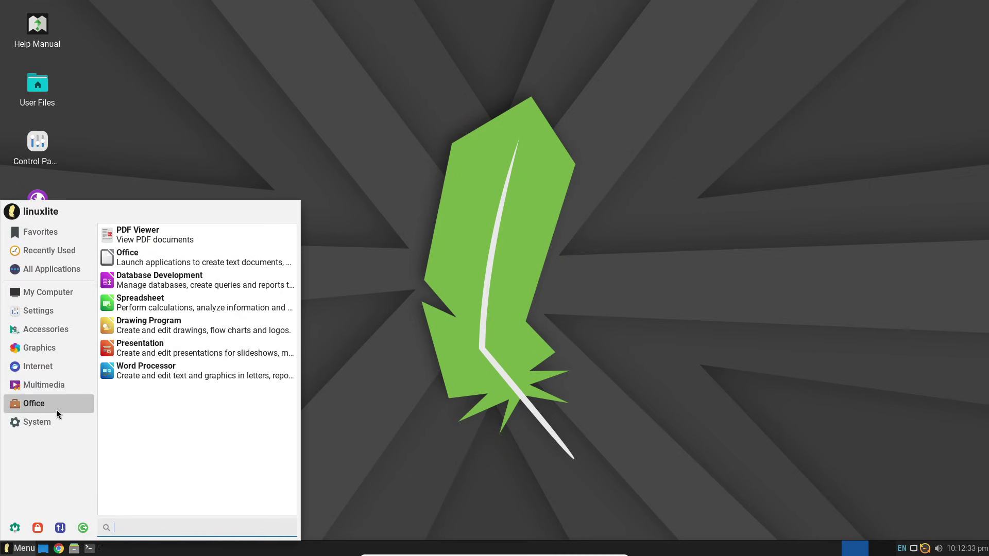
{"action": "left_click", "coordinate": [170, 348]}
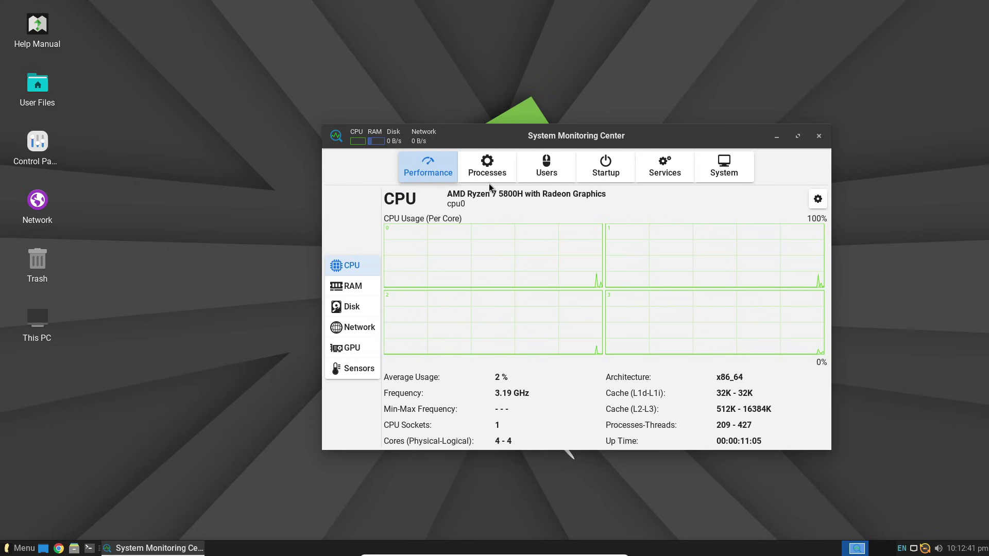
Browse the Processes, Users and Startup tabs, then return to Performance.
{"action": "left_click", "coordinate": [489, 175]}
{"action": "left_click", "coordinate": [544, 168]}
{"action": "left_click", "coordinate": [603, 167]}
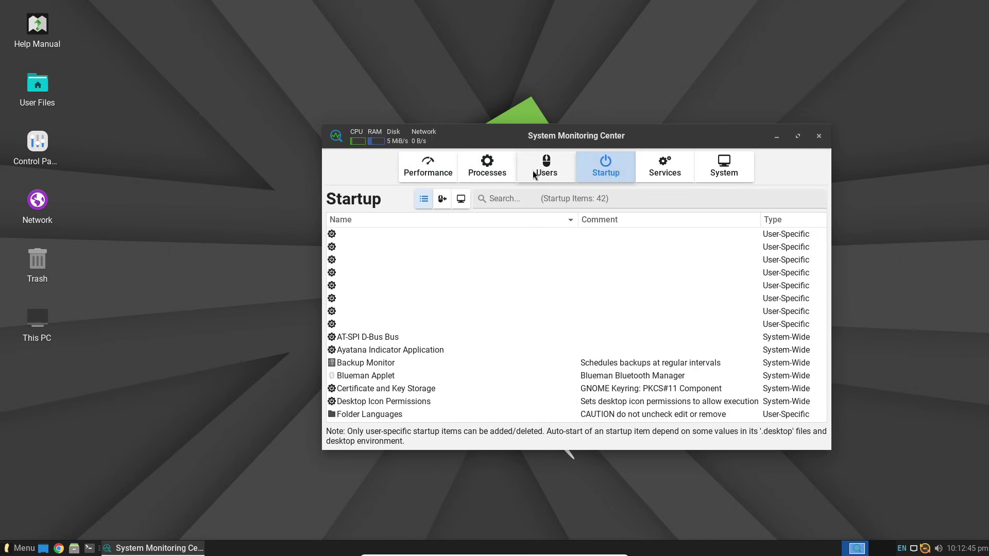
{"action": "left_click", "coordinate": [486, 167]}
{"action": "left_click", "coordinate": [432, 170]}
Inspect RAM, disk, network and GPU details, then close the monitor and reopen the menu.
{"action": "left_click", "coordinate": [362, 286]}
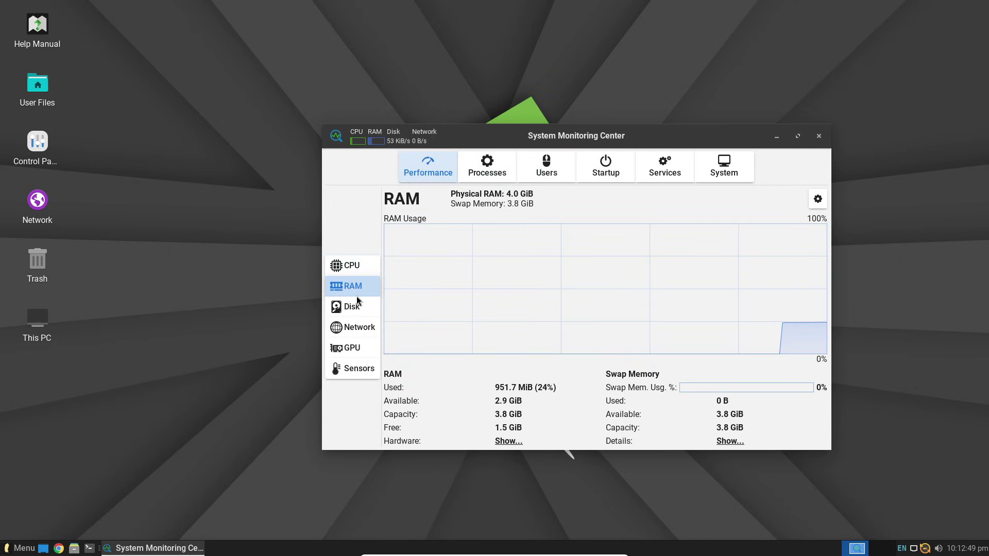
{"action": "left_click", "coordinate": [362, 307]}
{"action": "left_click", "coordinate": [361, 326]}
{"action": "left_click", "coordinate": [354, 350]}
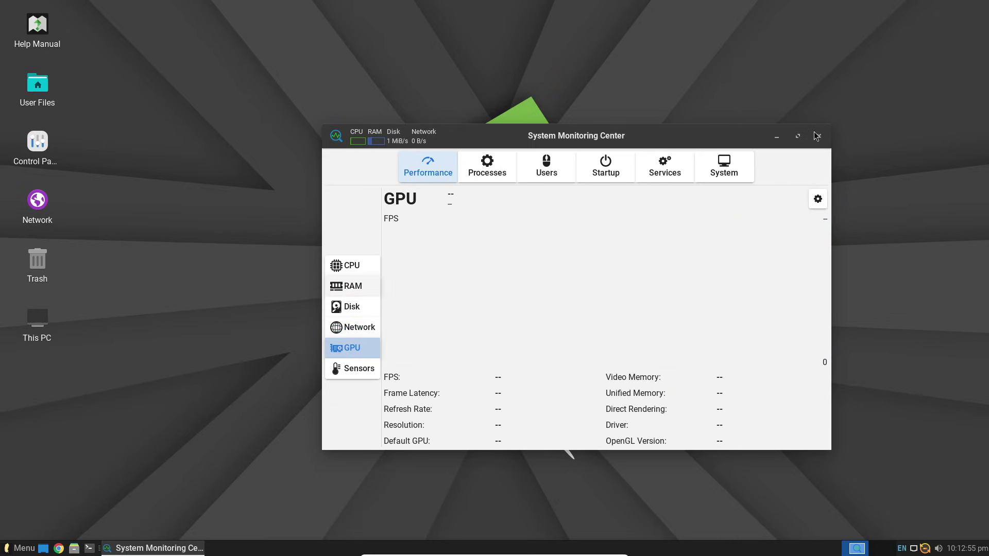
{"action": "left_click", "coordinate": [818, 136]}
{"action": "left_click", "coordinate": [21, 548]}
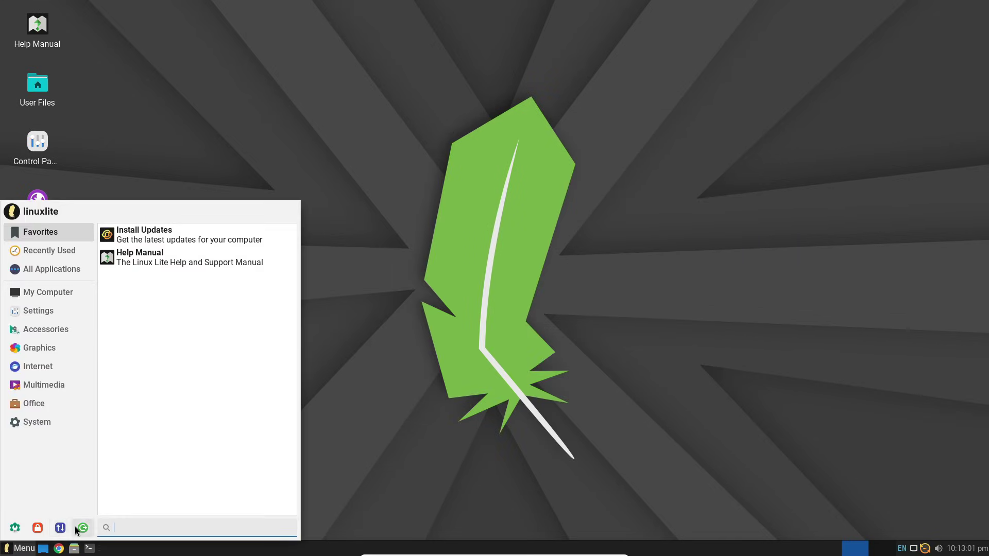